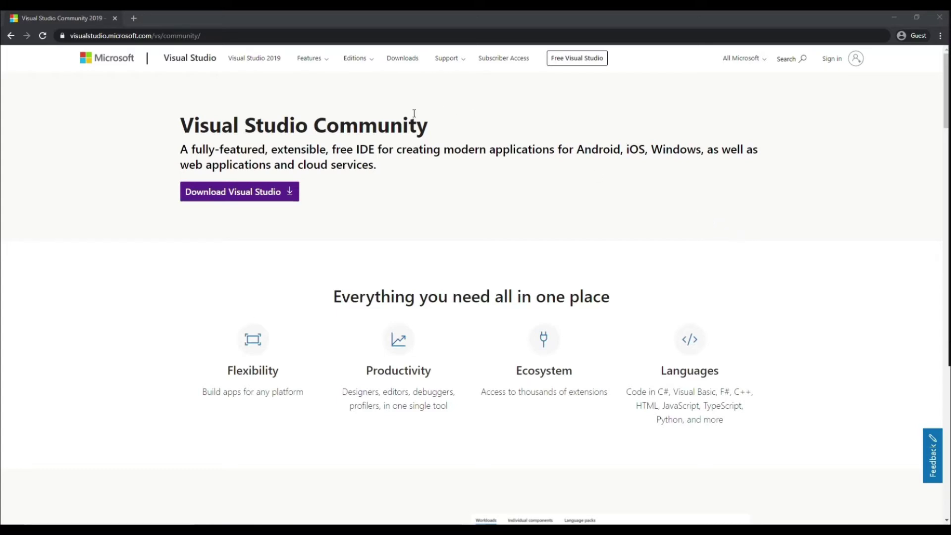
# Step: Show the Visual Studio Installer's Modifying window with its ticked workloads over the Community 2019 page
pyautogui.moveTo(313, 124); pyautogui.dragTo(416, 125)
pyautogui.click(535, 161)
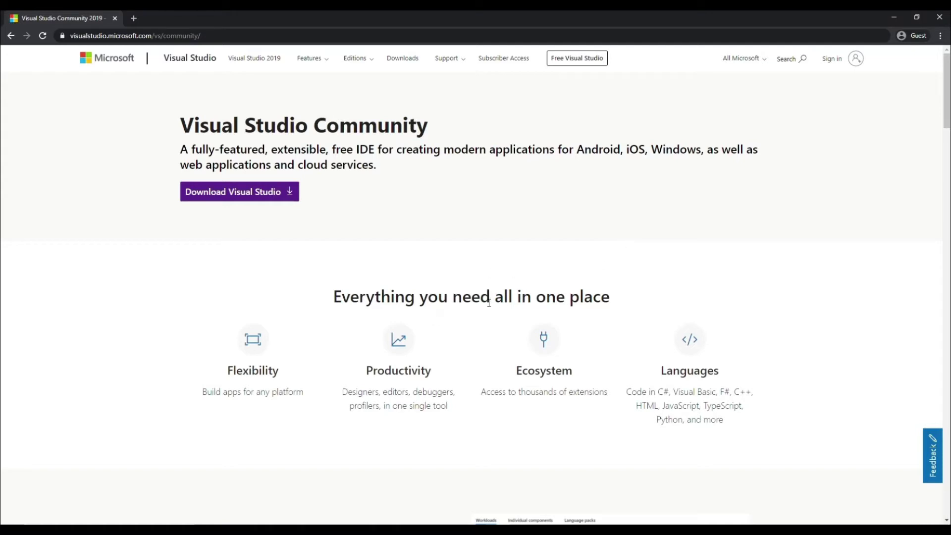
pyautogui.click(497, 522)
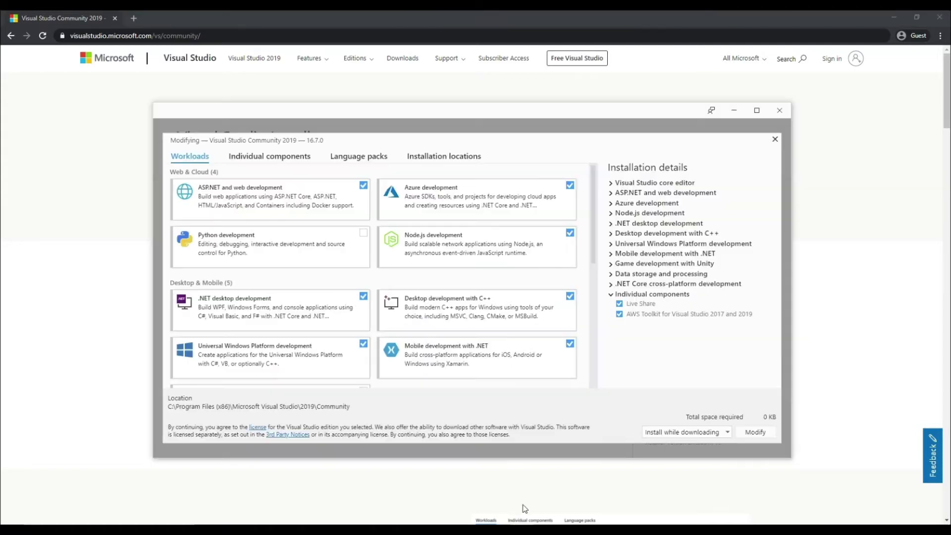
pyautogui.moveTo(524, 122); pyautogui.dragTo(520, 111)
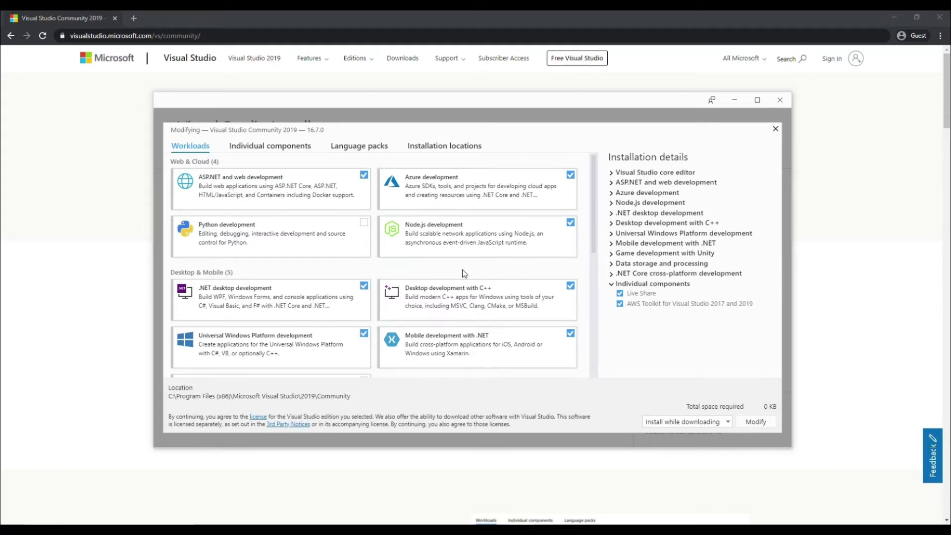
pyautogui.scroll(-4, 462, 270)
pyautogui.scroll(-4, 463, 273)
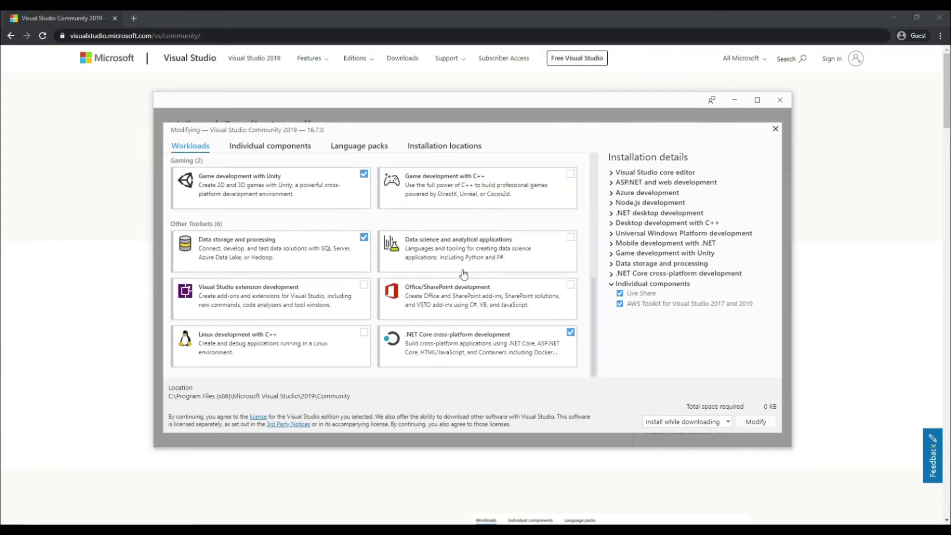
pyautogui.scroll(4, 462, 273)
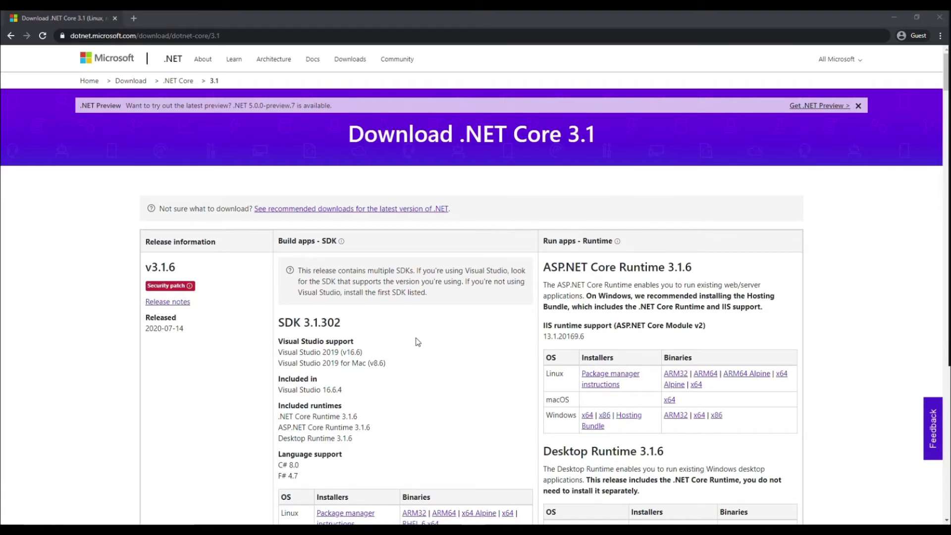
pyautogui.scroll(-2, 426, 338)
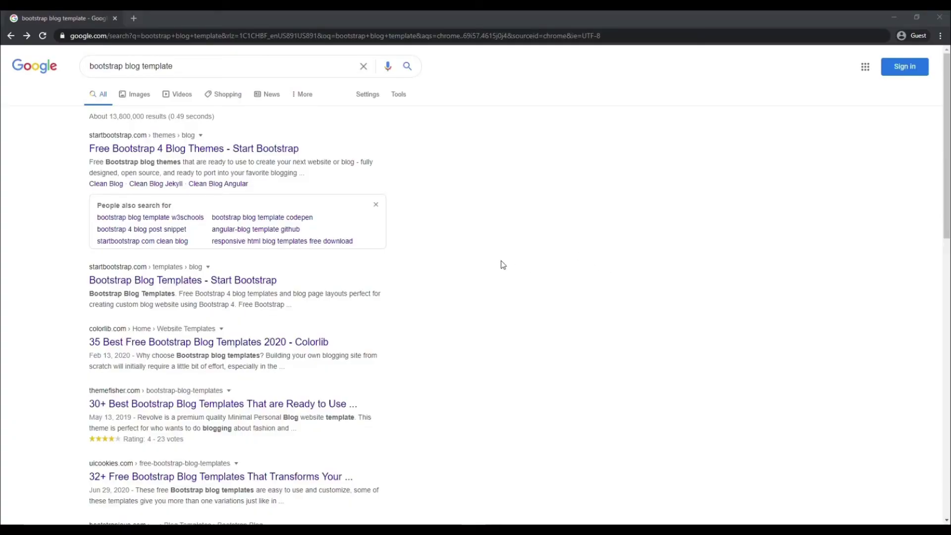
# Step: Open the Clean Blog theme page via the Start Bootstrap blog themes search result
pyautogui.click(245, 147)
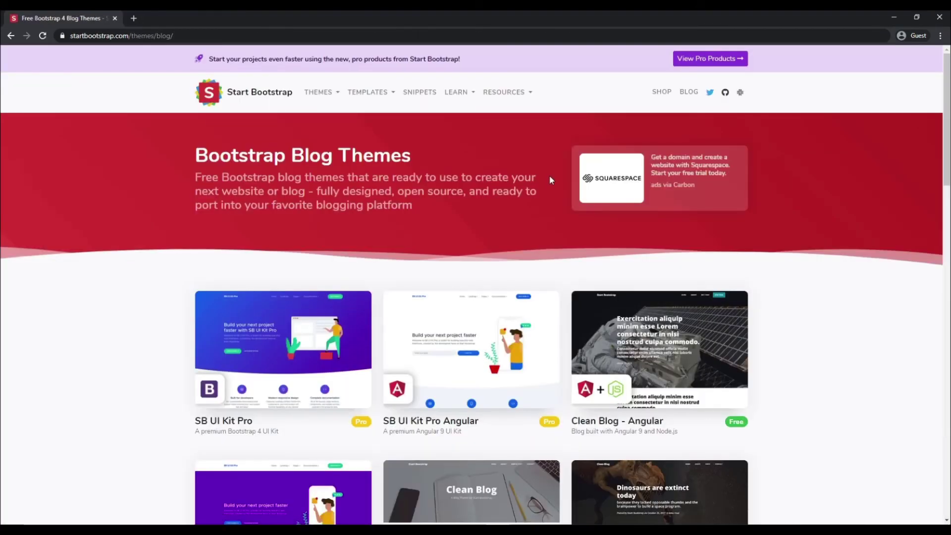
pyautogui.scroll(-2, 549, 175)
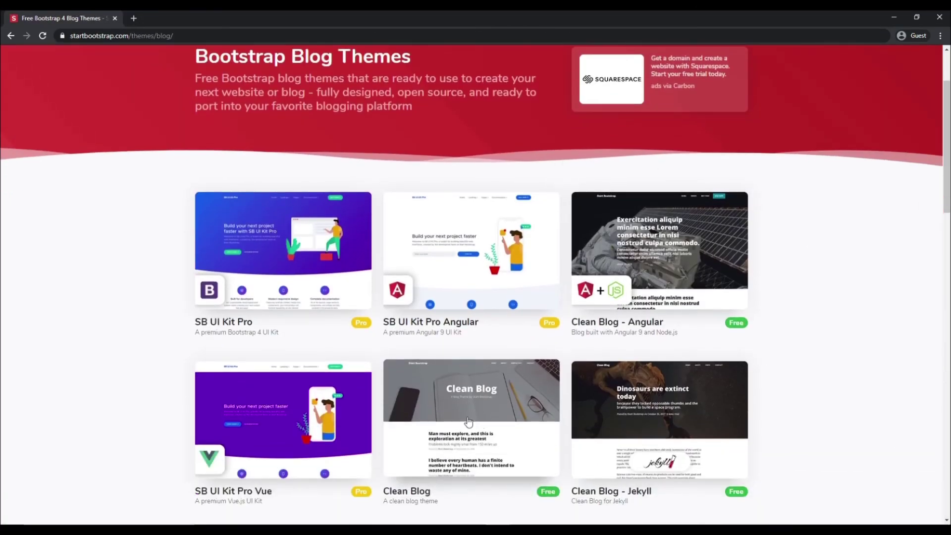
pyautogui.click(488, 407)
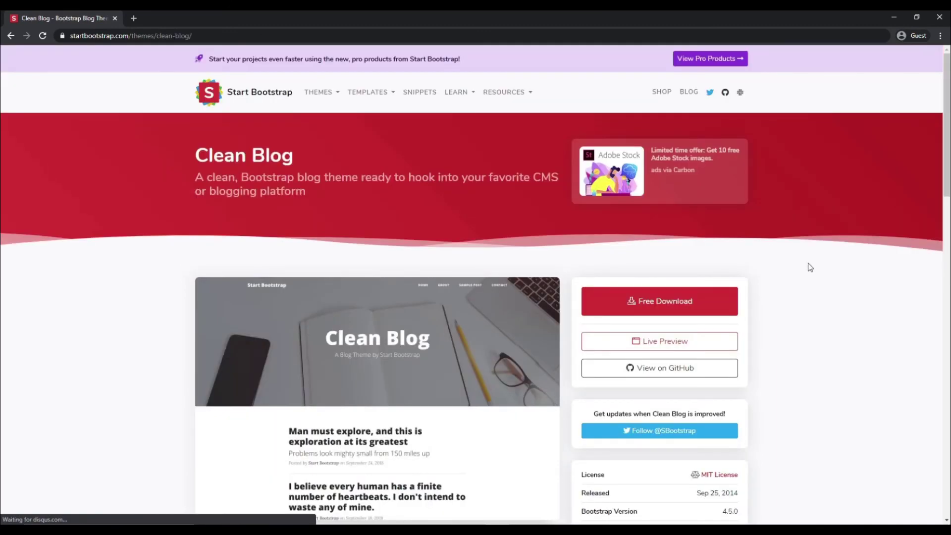
pyautogui.scroll(-3, 810, 268)
pyautogui.scroll(-2, 817, 260)
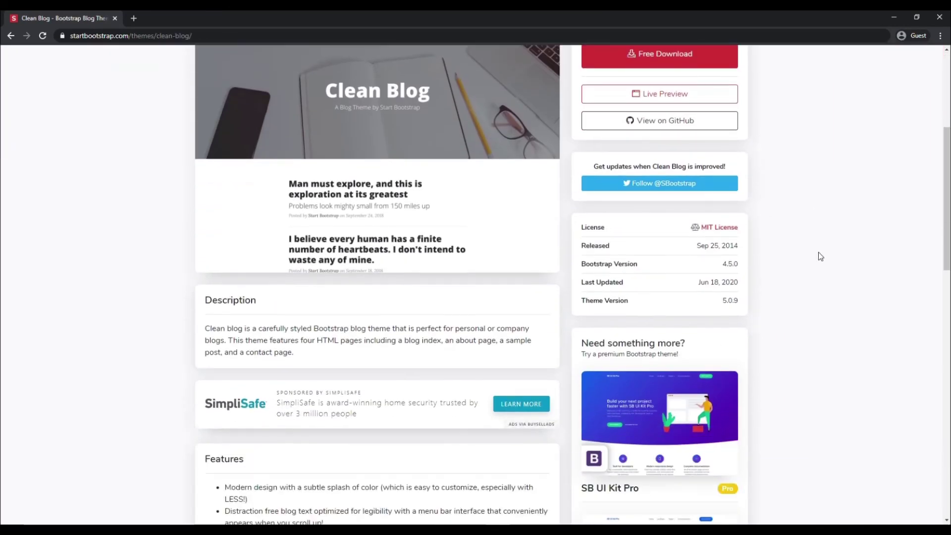